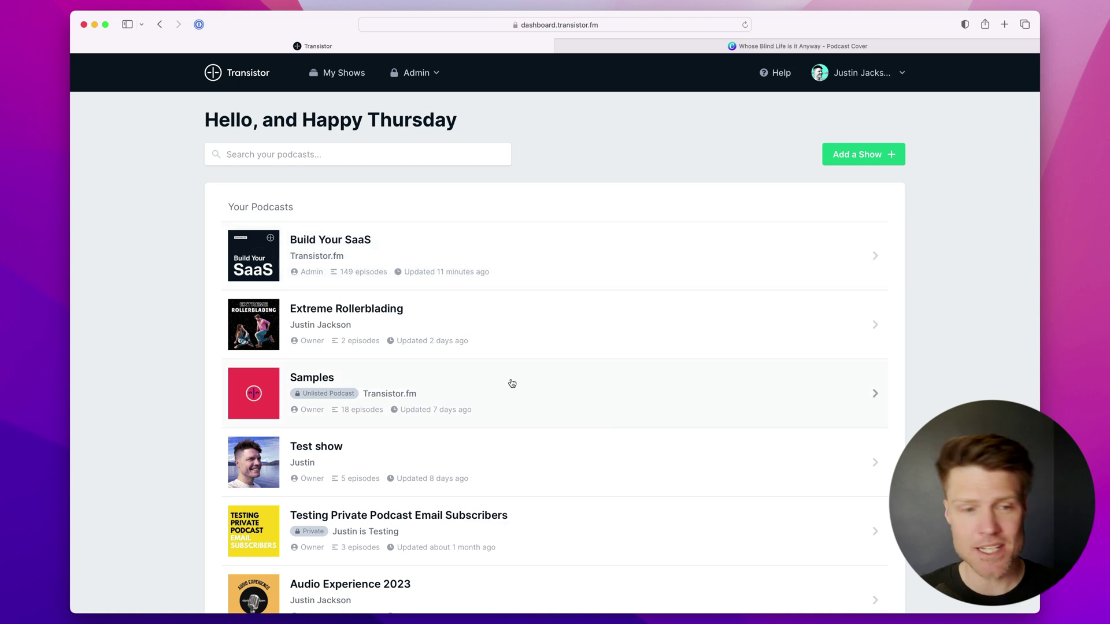
Step: Open Transistor's Add a Show page and review its new, imported, private podcast and website options
scroll(416, 344, down, 15)
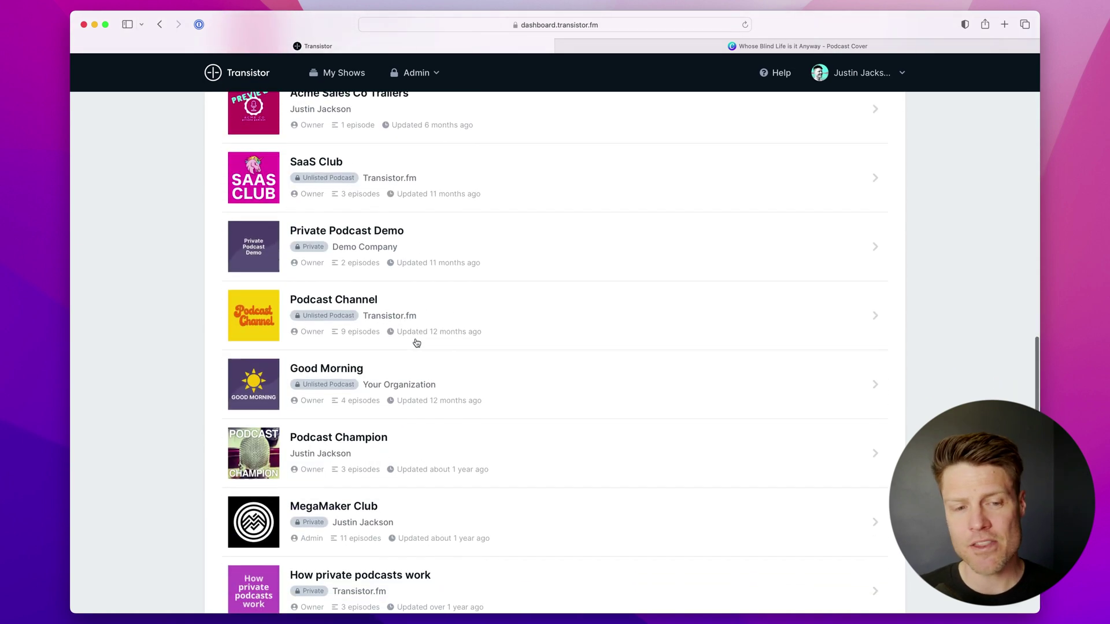
scroll(417, 343, up, 15)
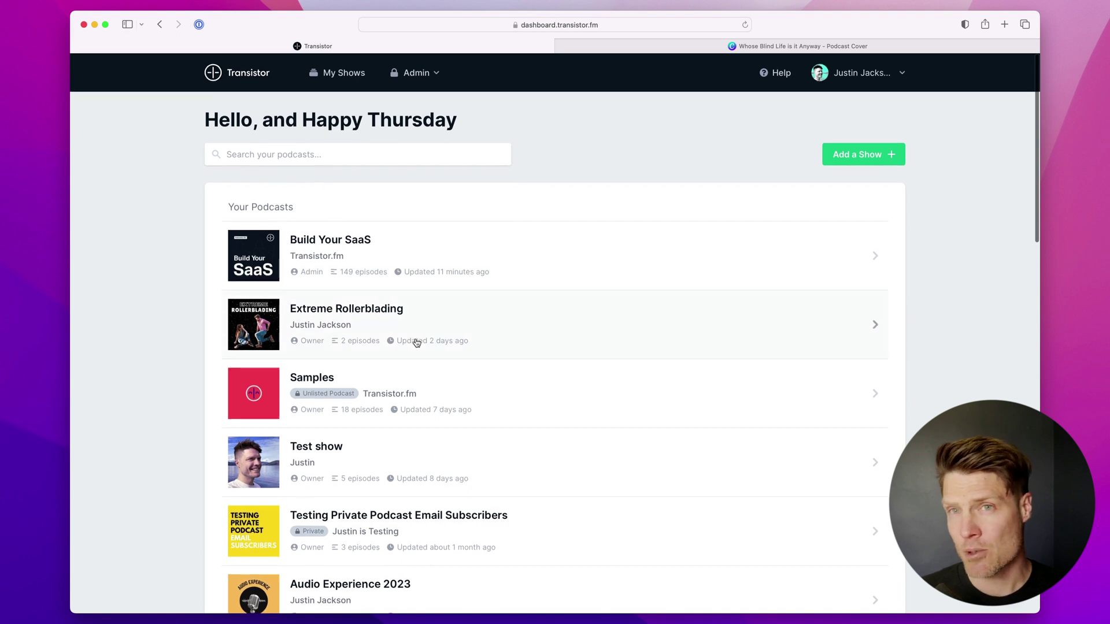
mouse_move(416, 343)
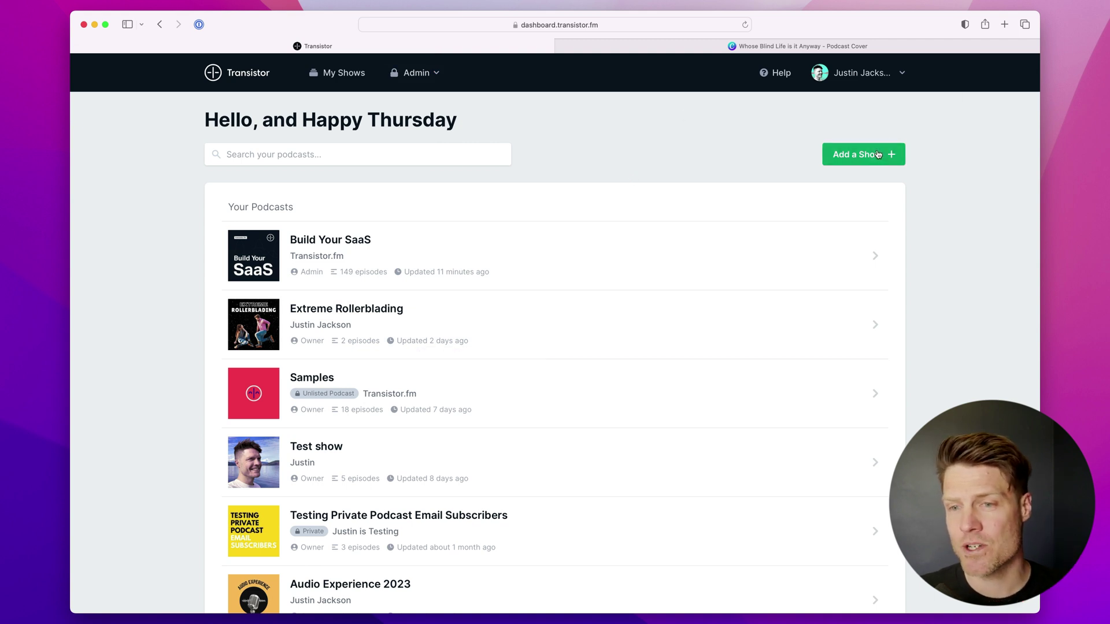
scroll(867, 154, down, 1)
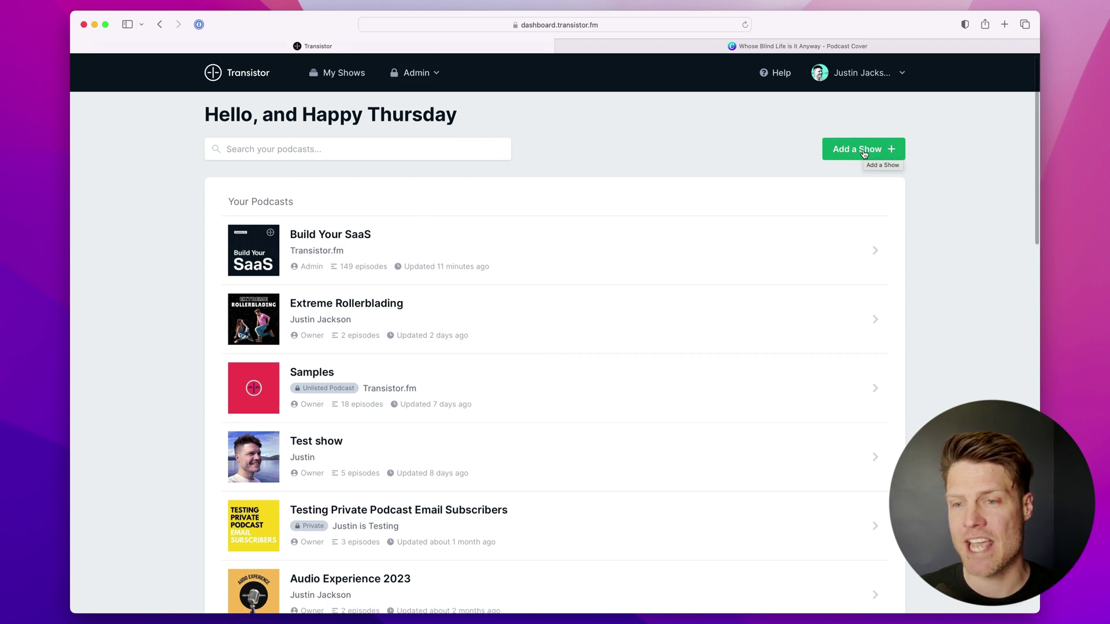
click(863, 150)
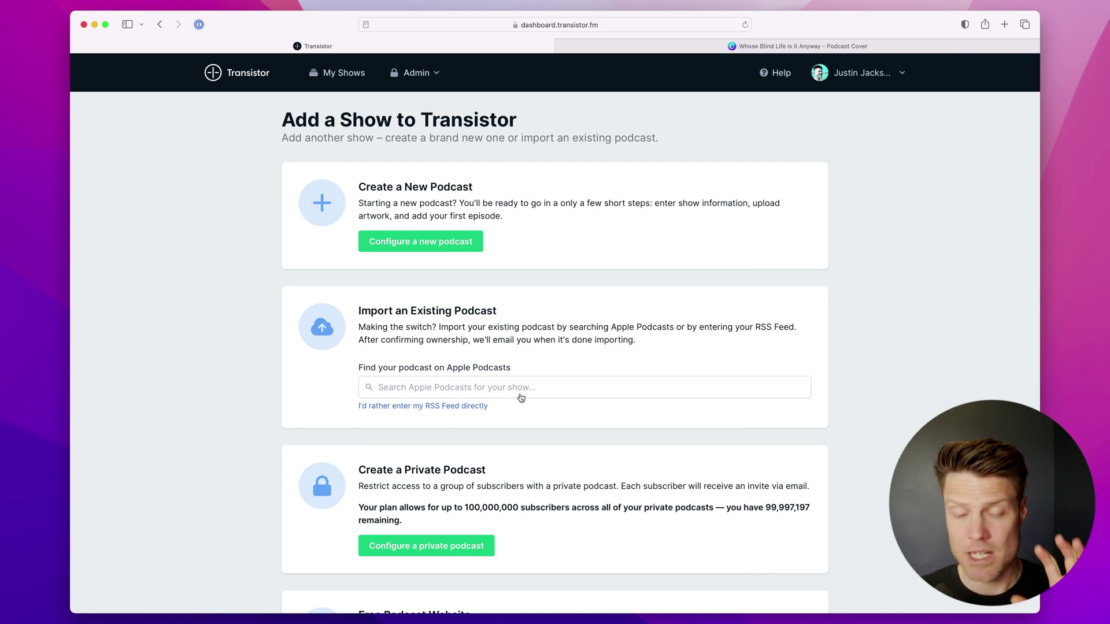
scroll(520, 394, down, 5)
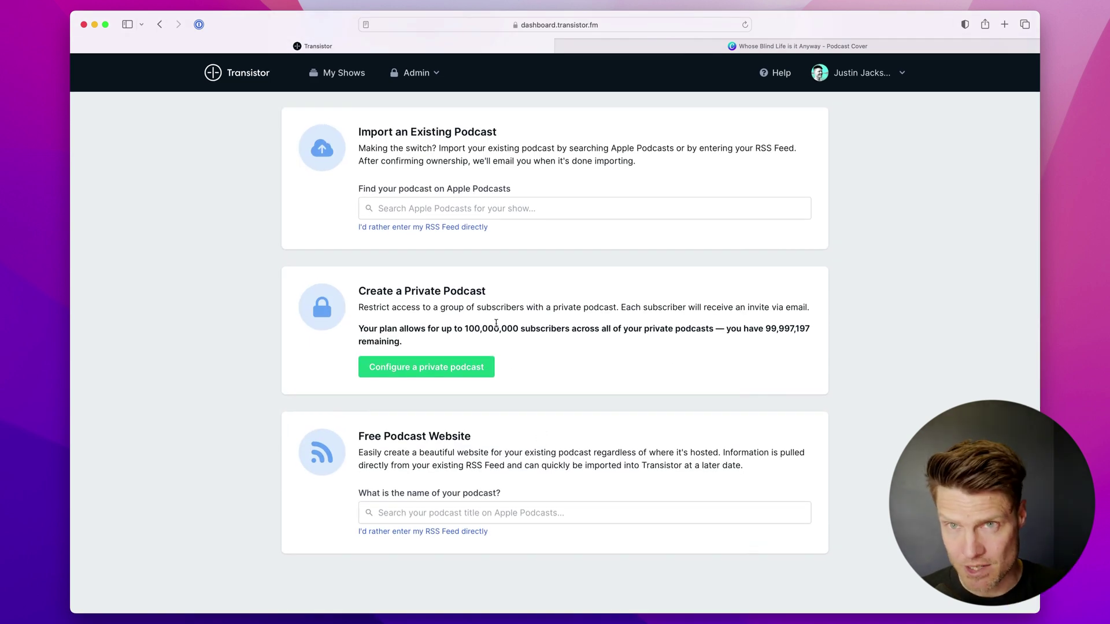
scroll(496, 323, up, 5)
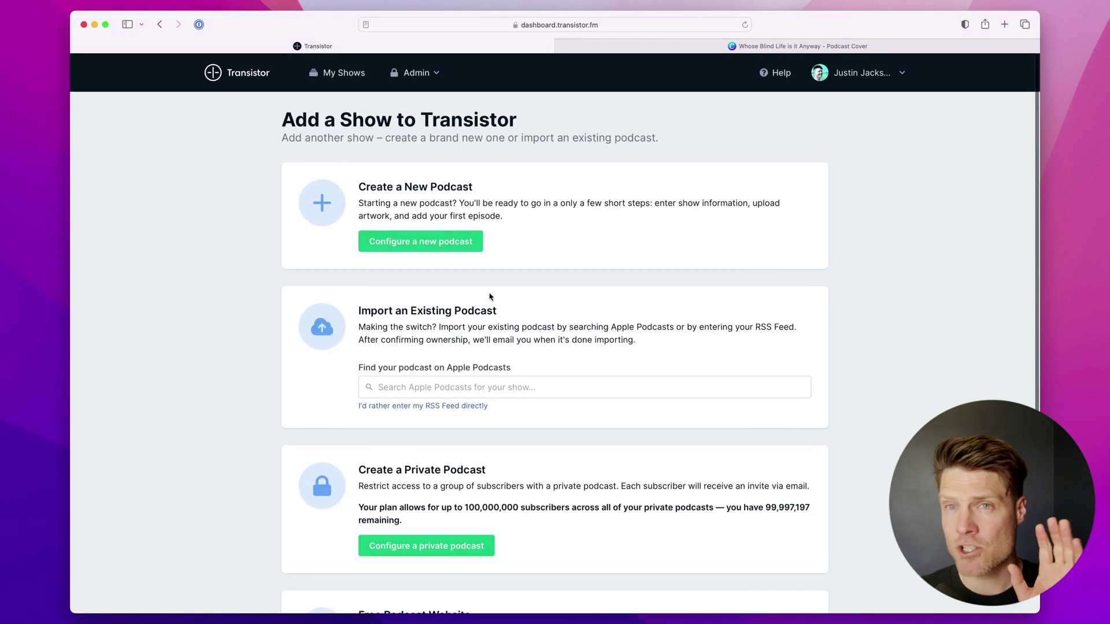
Step: Start a new podcast titled 'Modern Radio' described as 'A podcast about radio in the modern age.'
click(424, 243)
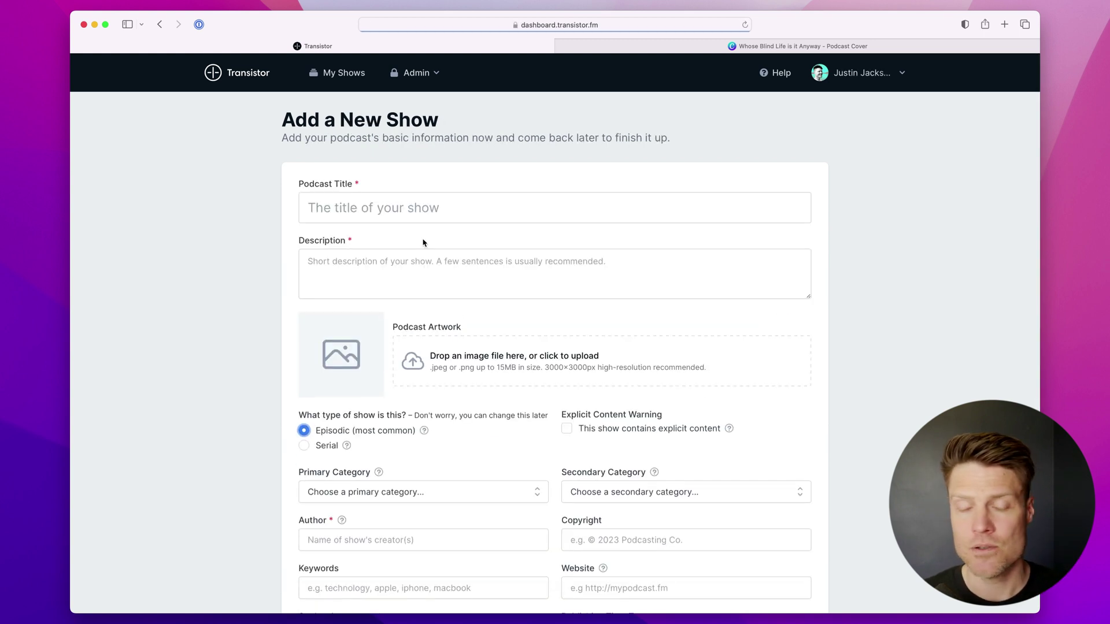
click(441, 202)
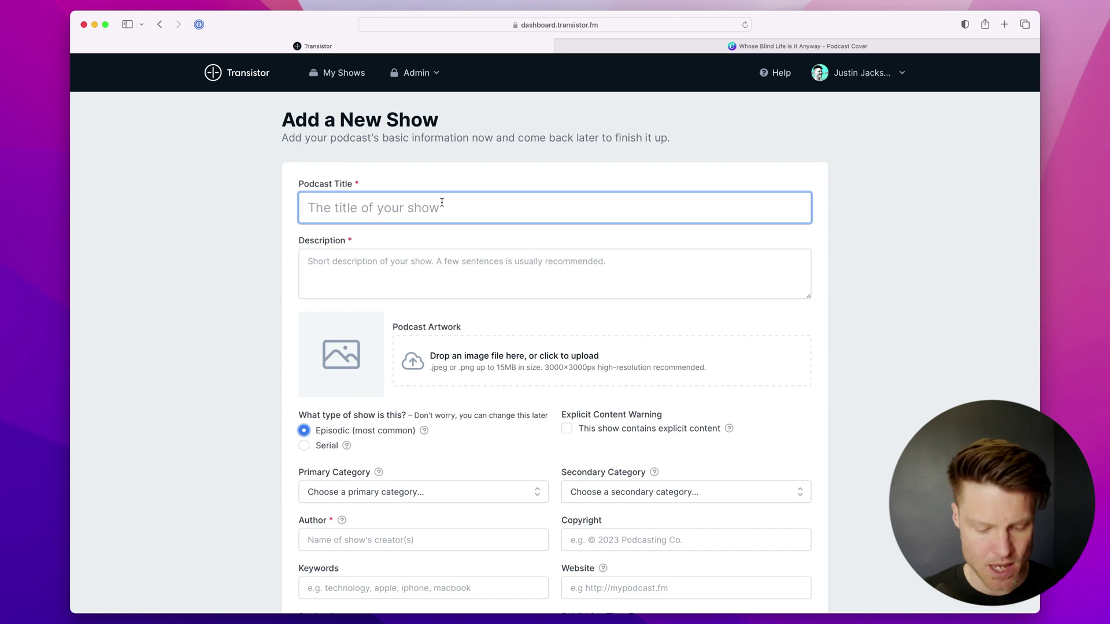
text(Modern Rad)
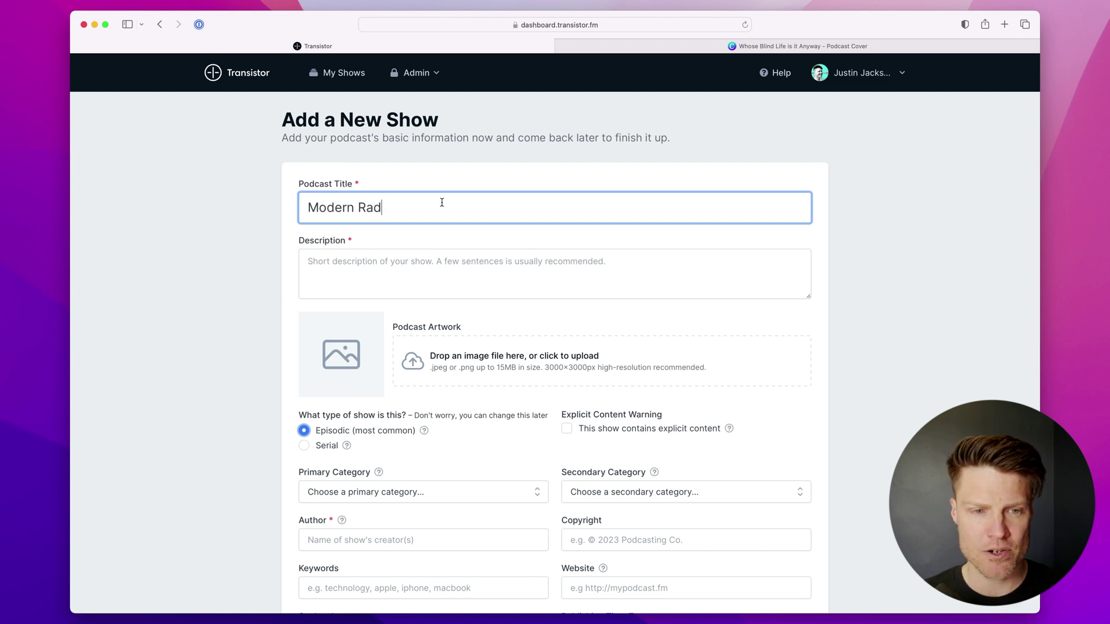
text(io)
click(484, 262)
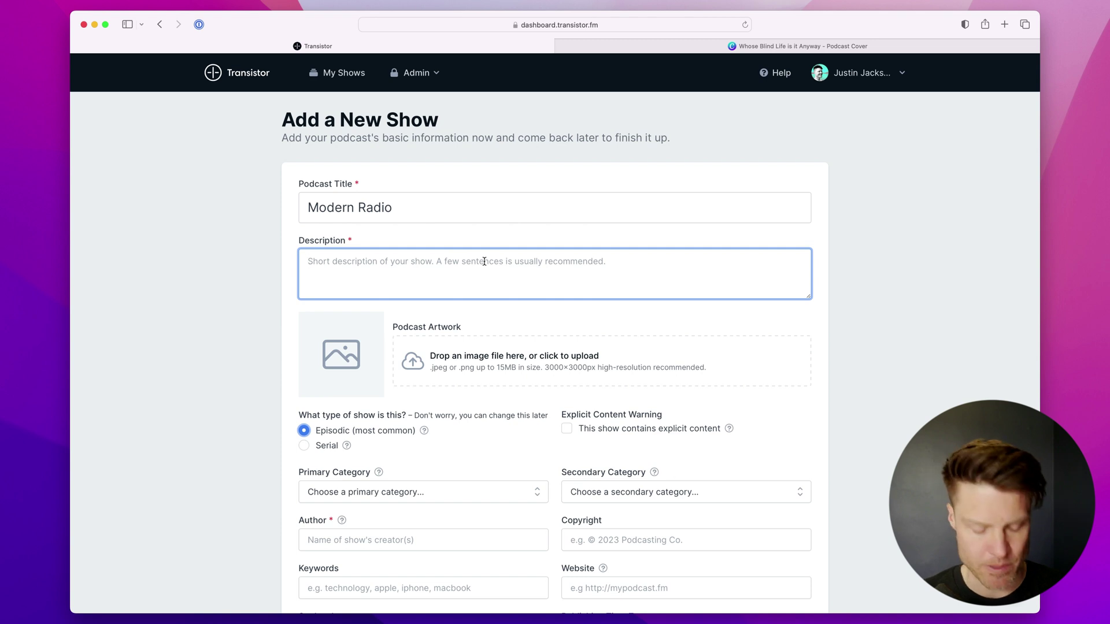
text(A podcast about)
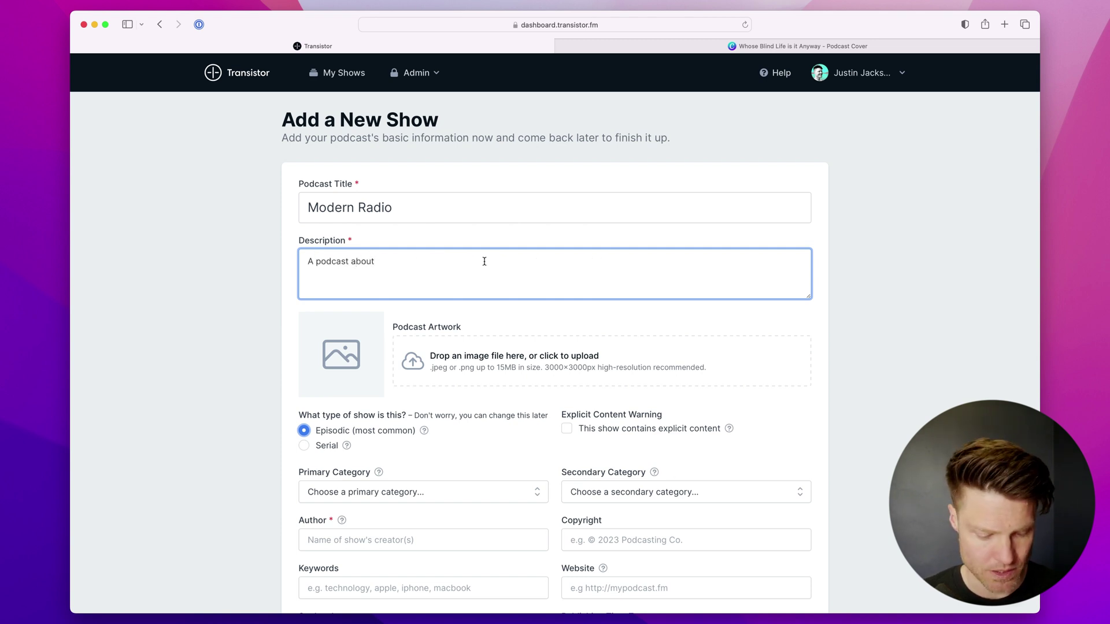
text( radio in)
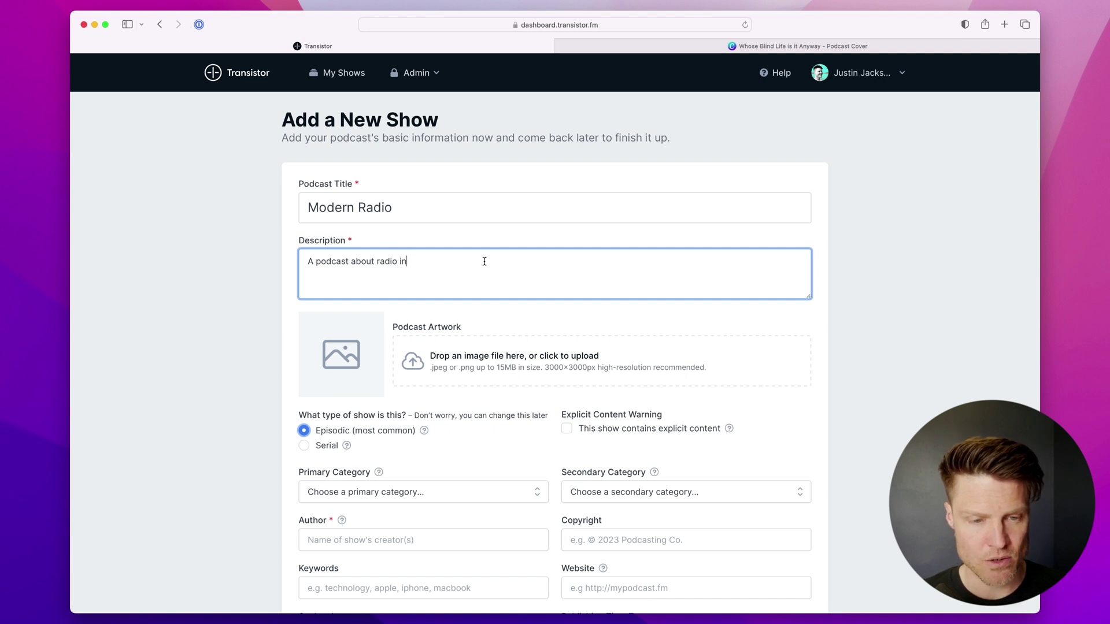
text( the modern age.)
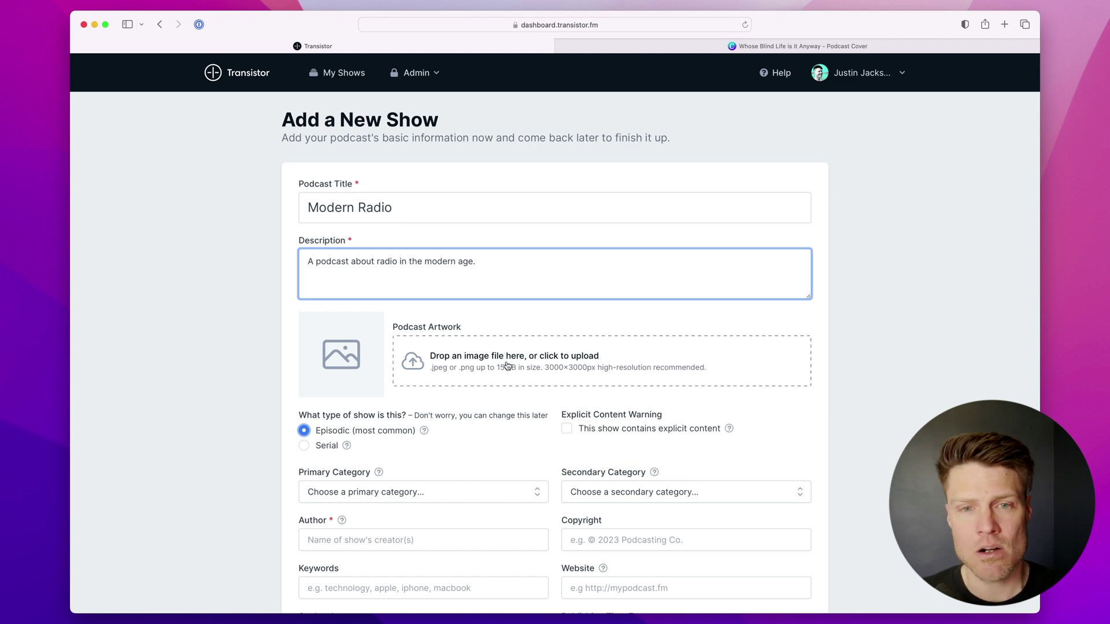
Step: Download the Modern Radio cover design from Canva as a JPG image
click(706, 47)
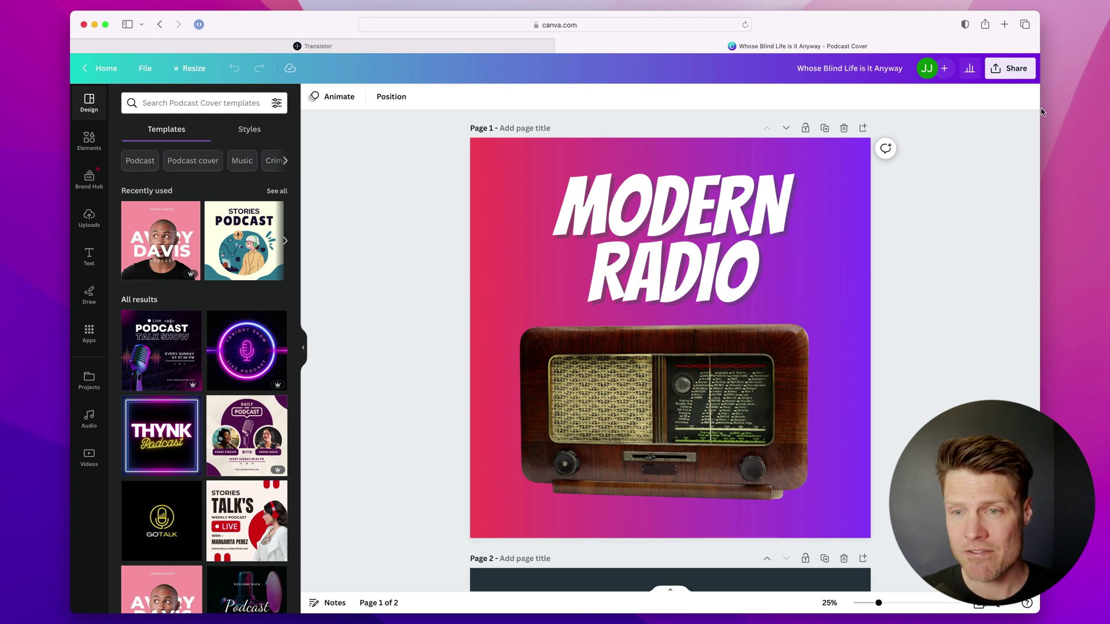
click(1011, 68)
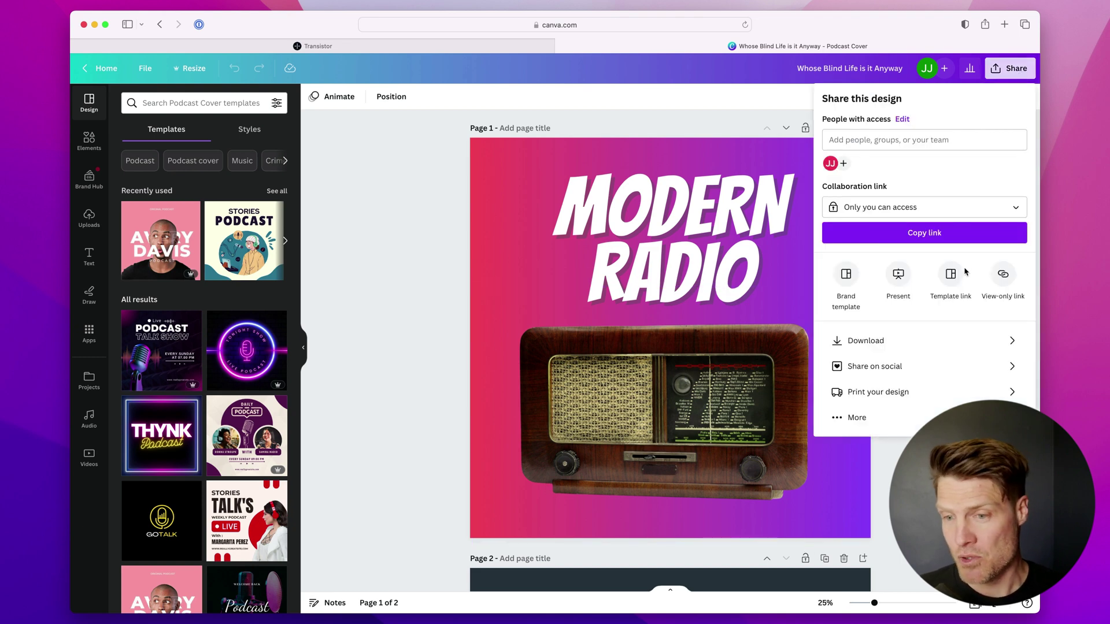
click(934, 332)
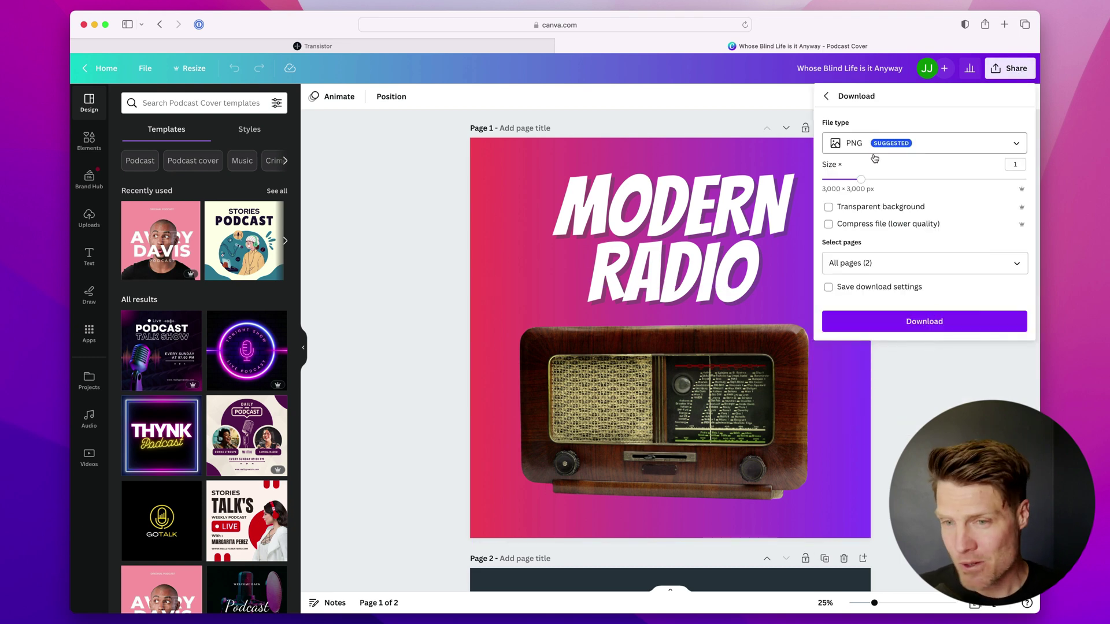
click(931, 144)
click(885, 179)
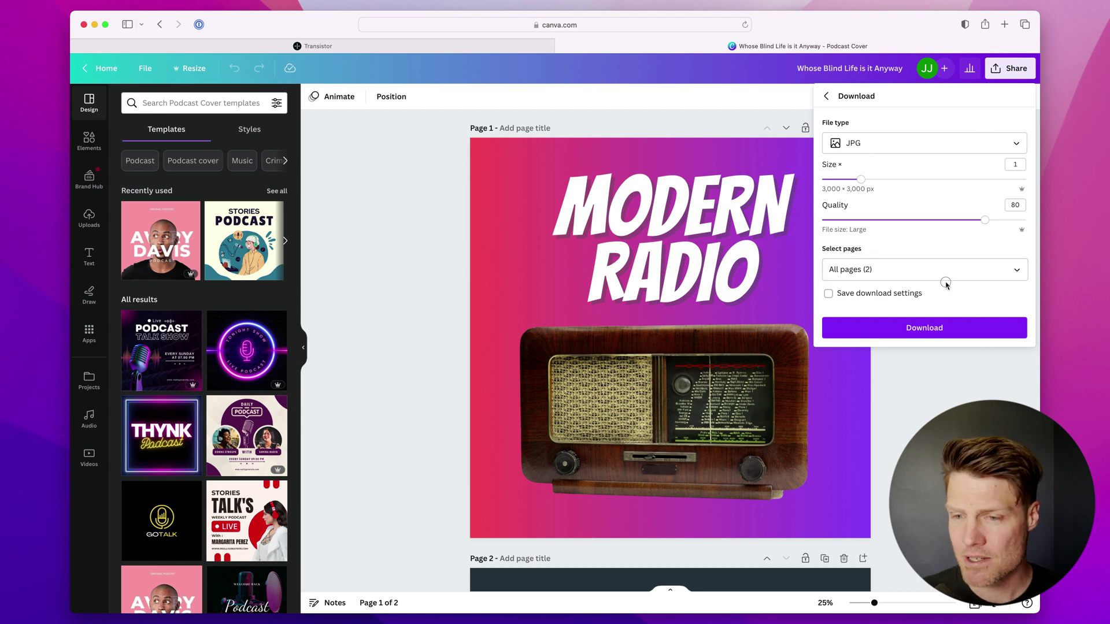
click(961, 330)
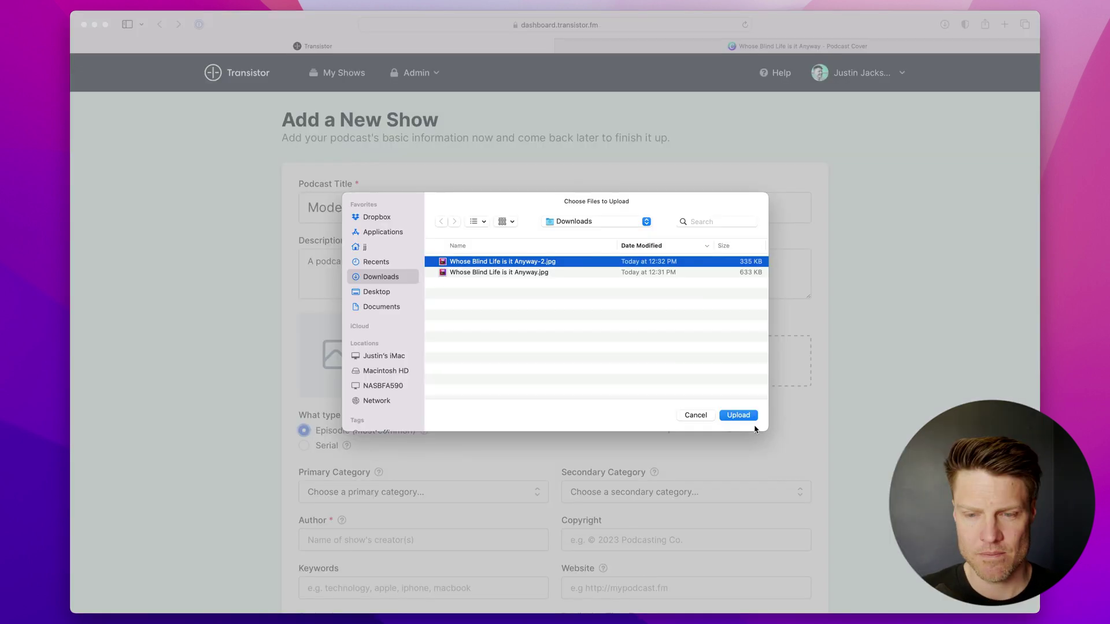
Step: Upload the downloaded Modern Radio cover JPG as the show's podcast artwork
click(746, 416)
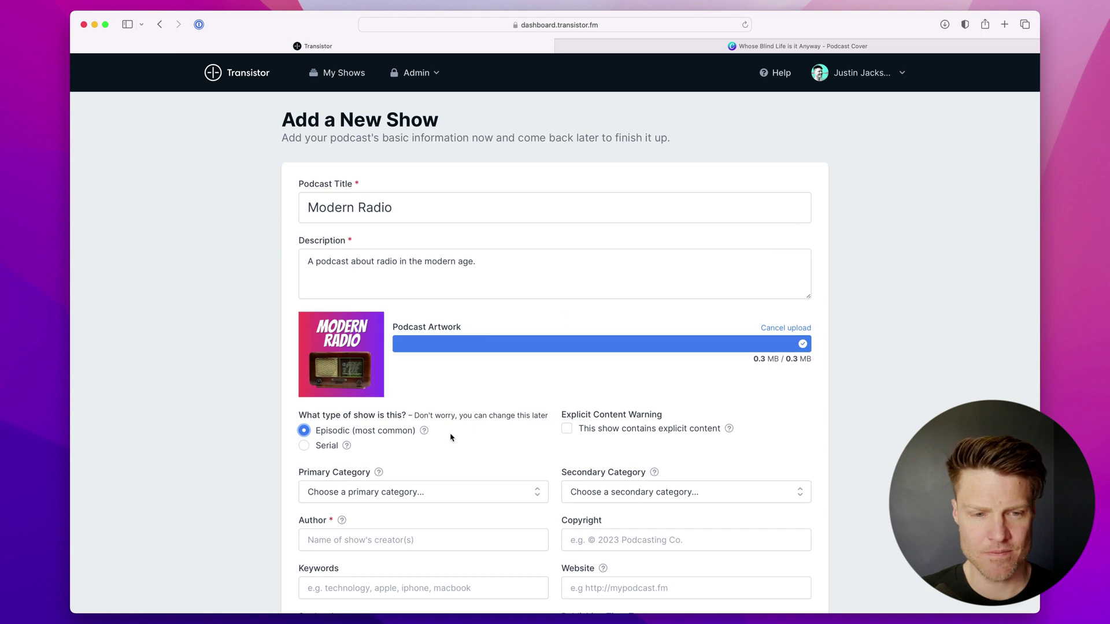
scroll(451, 435, down, 5)
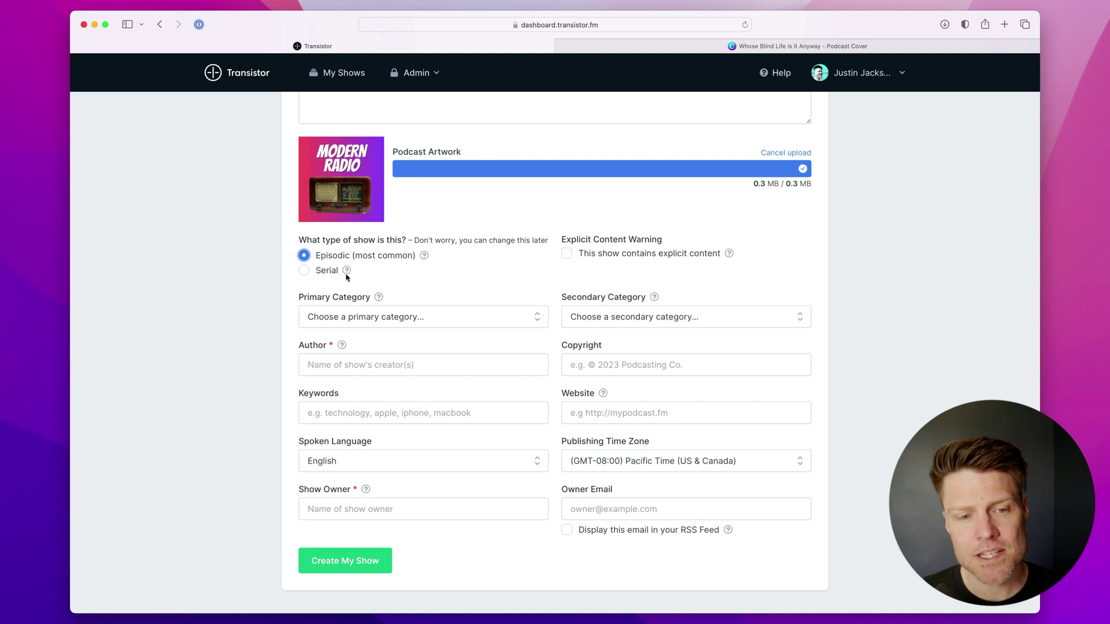
Step: Leave the explicit-content box unticked and set the primary category to Comedy :: Improv
mouse_move(347, 274)
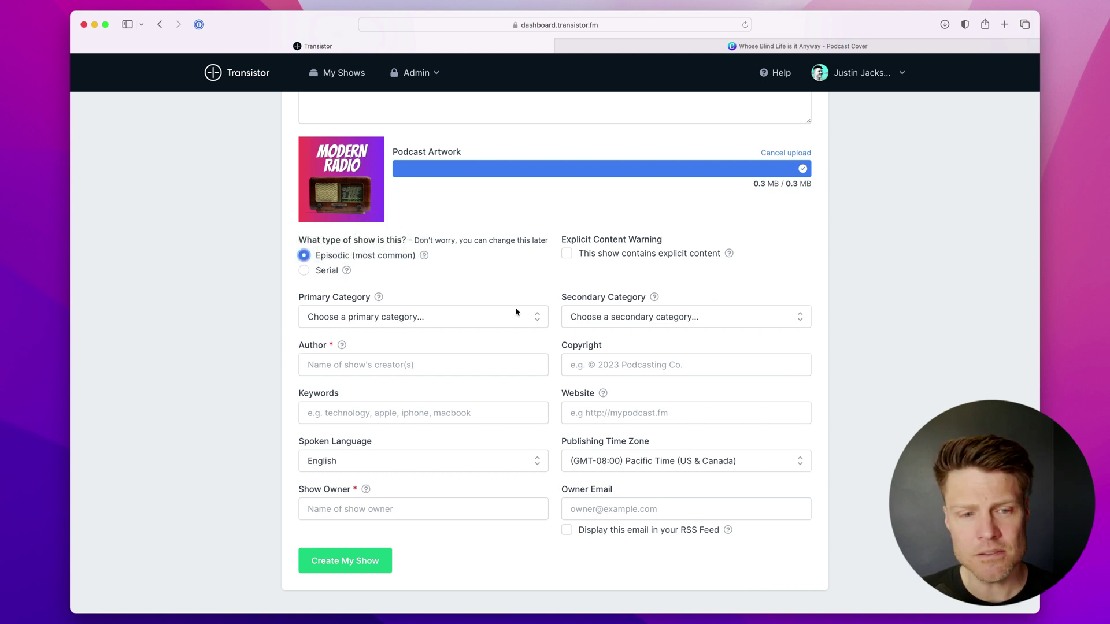
scroll(518, 310, down, 1)
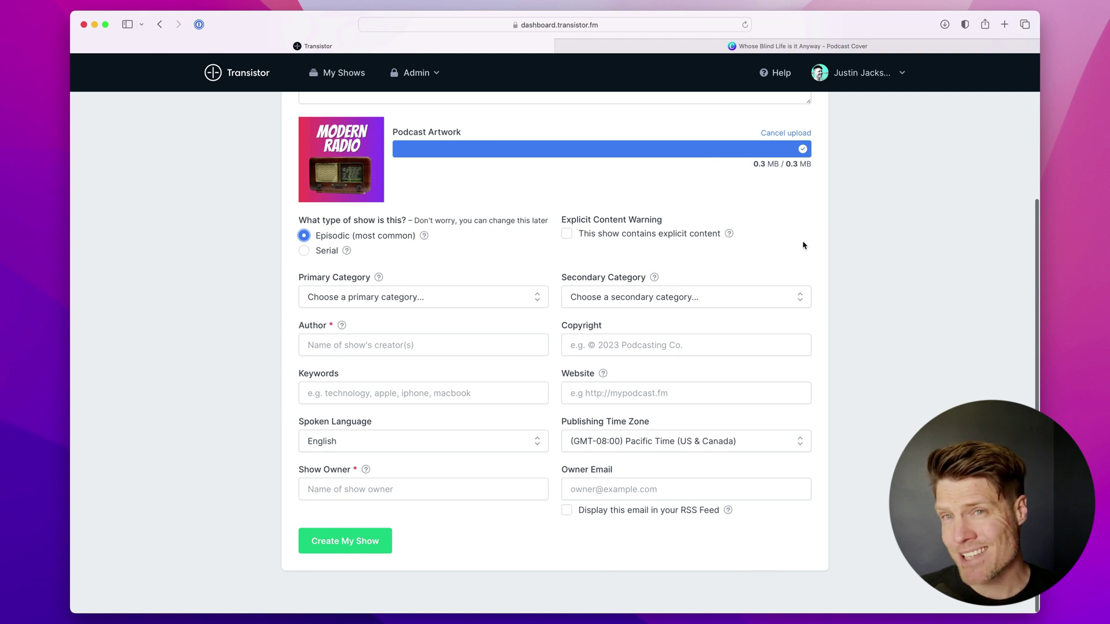
mouse_move(730, 235)
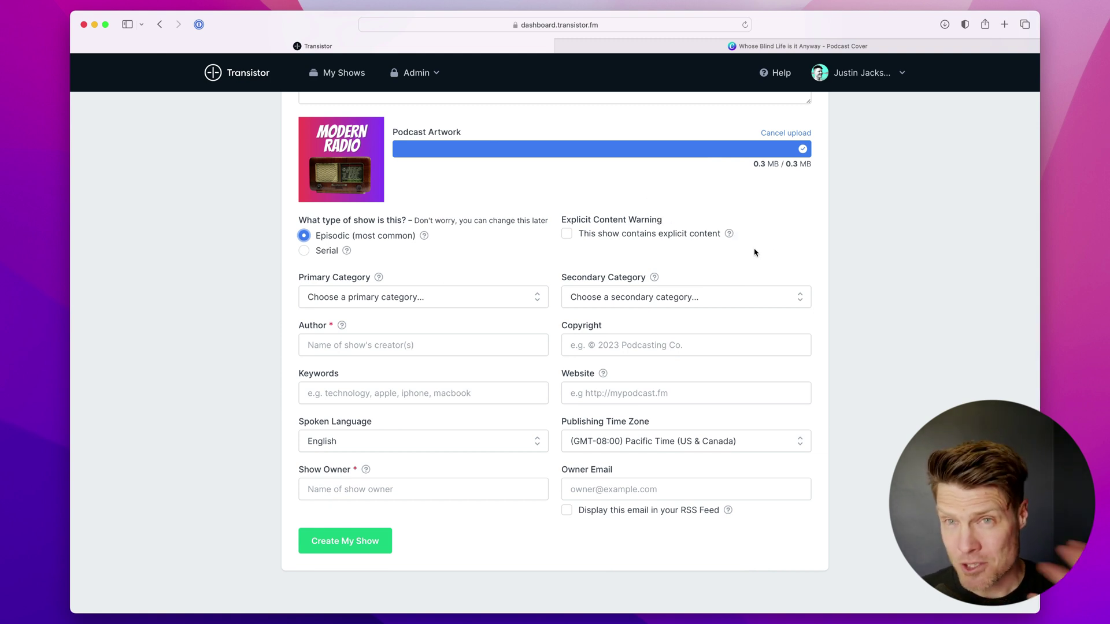
click(567, 235)
click(567, 235)
click(473, 298)
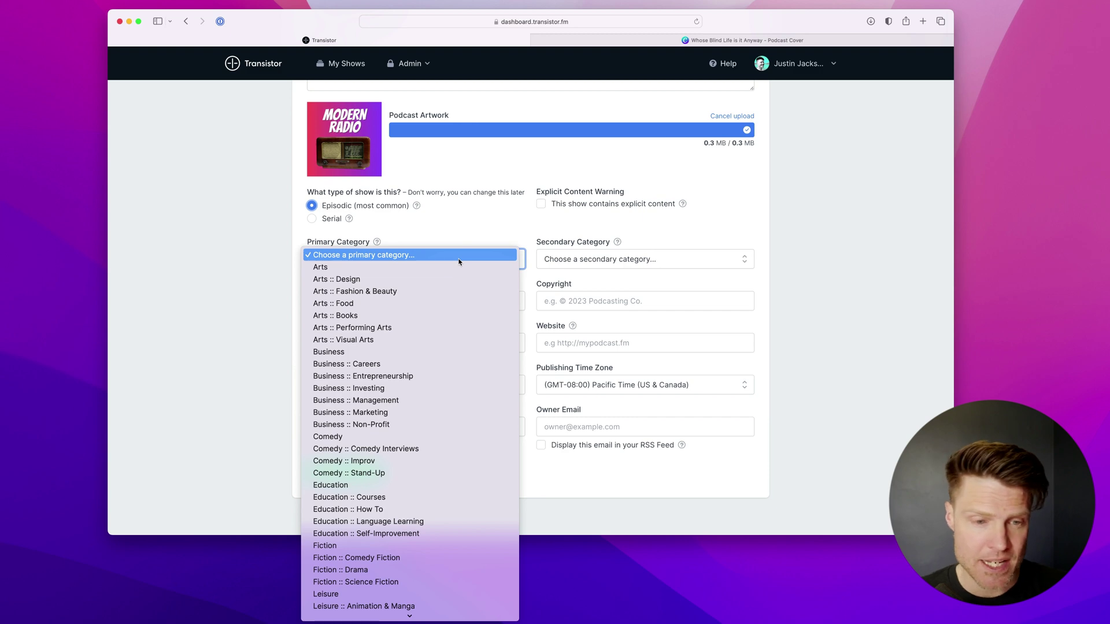
click(467, 460)
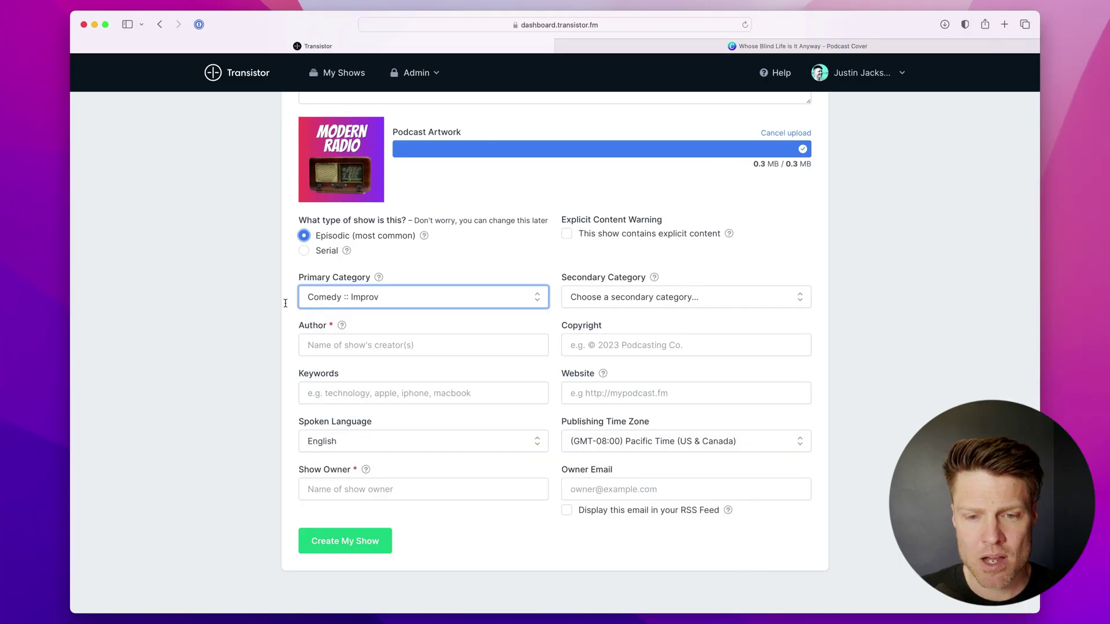
Step: Set the secondary category to Comedy
click(685, 298)
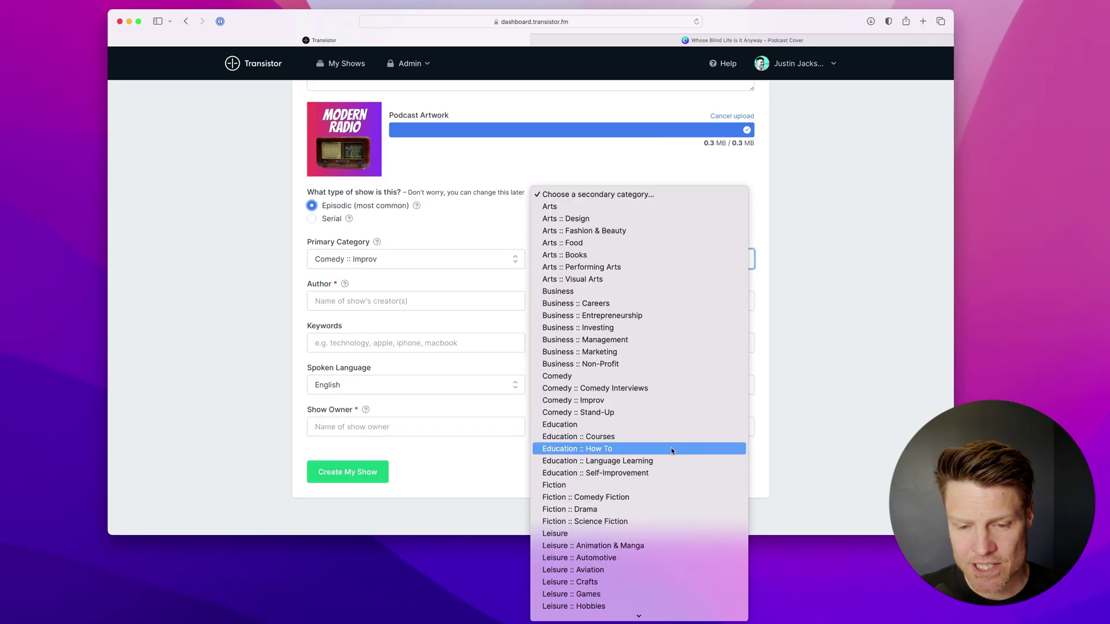
scroll(673, 451, down, 3)
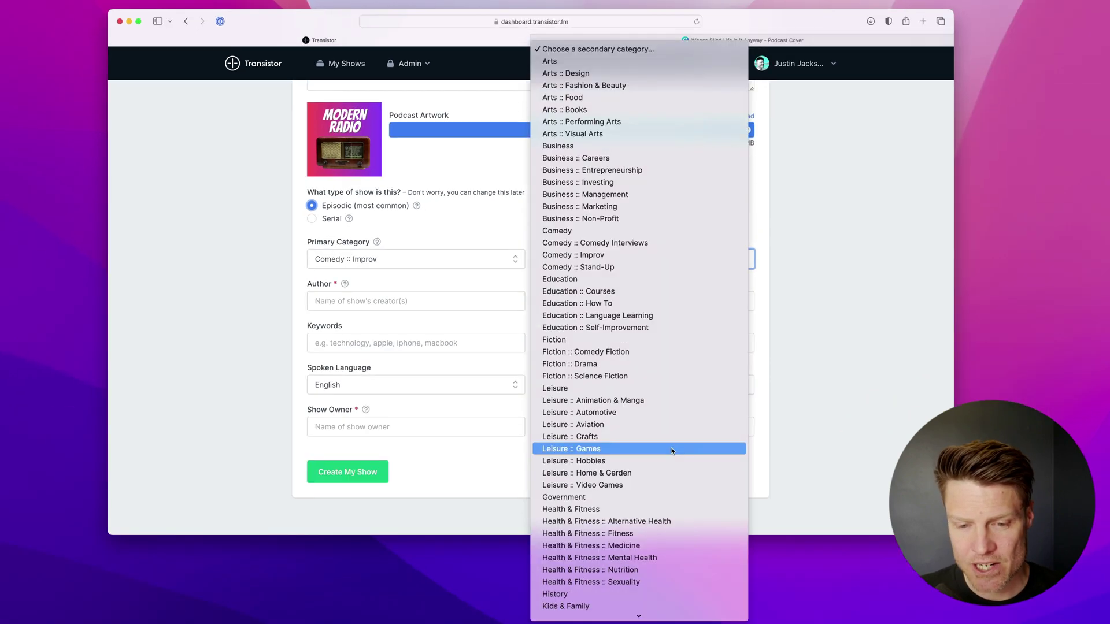
click(599, 231)
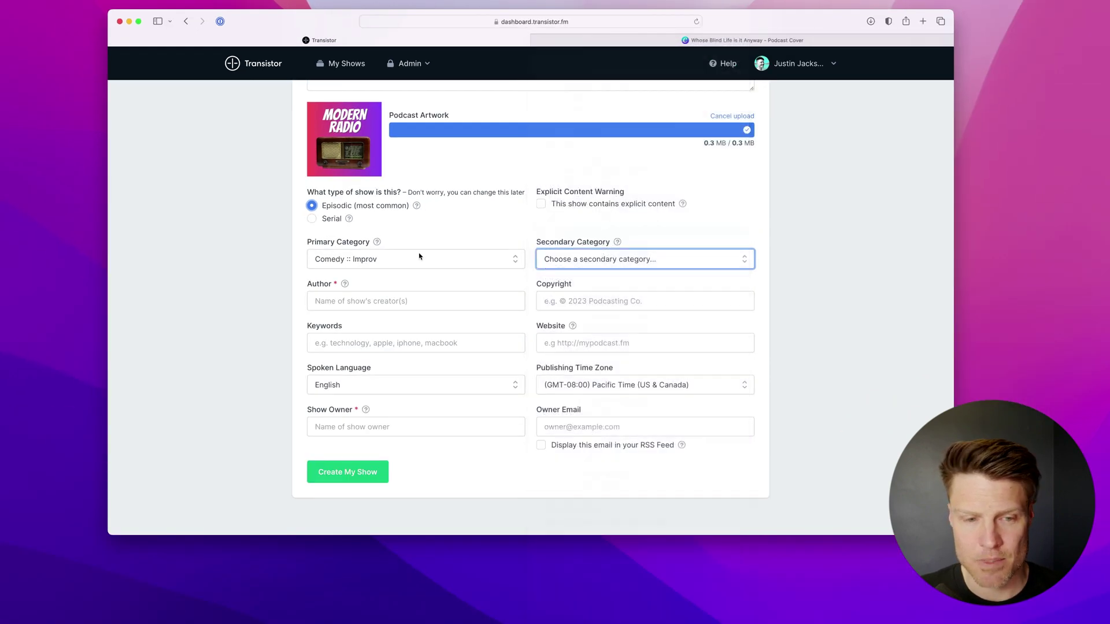
Step: Enter the show's author name
click(368, 303)
text(Justin Jackson)
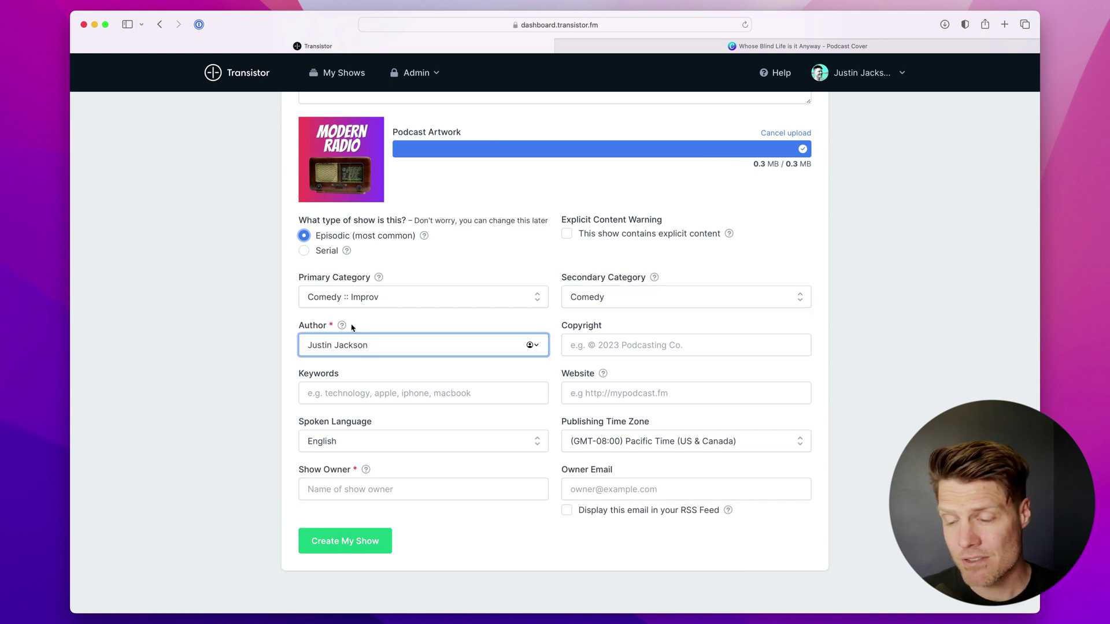
mouse_move(341, 327)
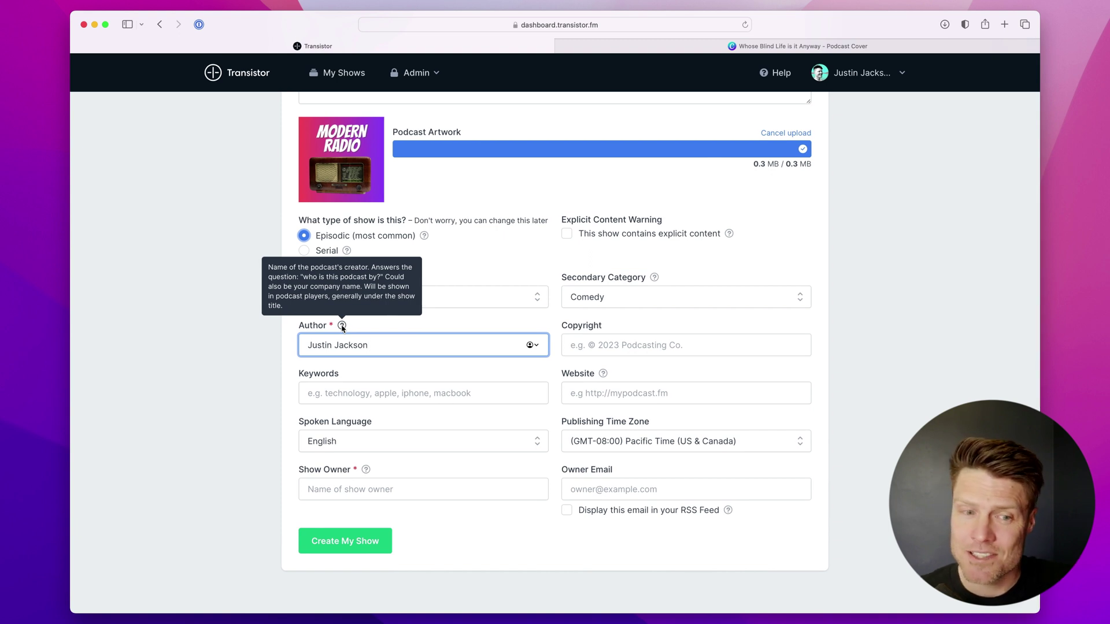
click(406, 400)
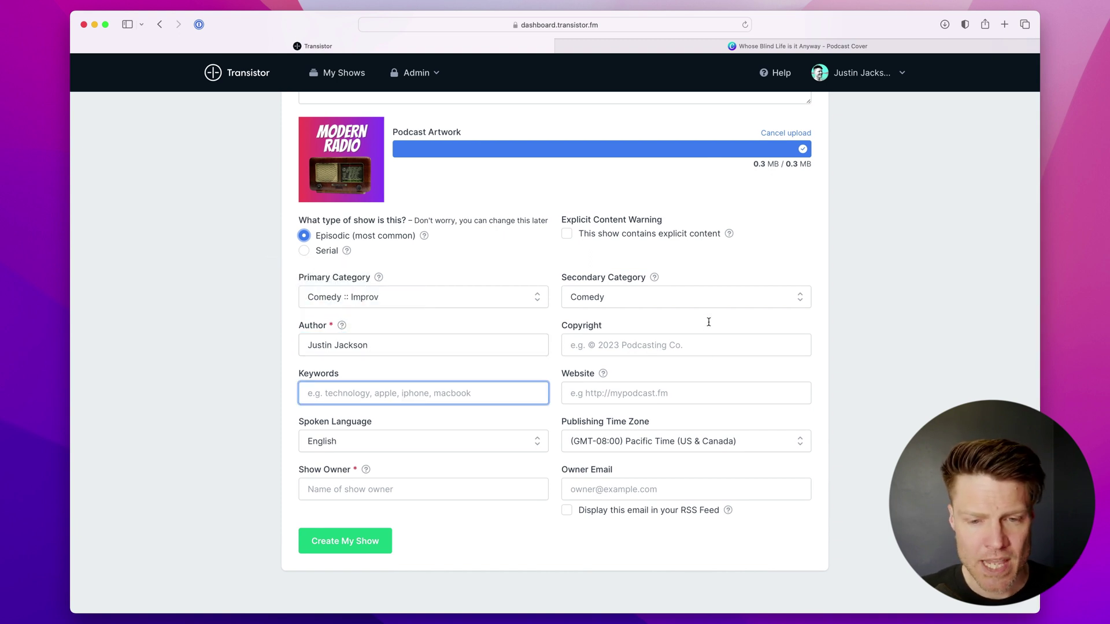
Step: Fill in the show owner and autofilled owner email, display the email in RSS, and create the show
scroll(685, 396, down, 1)
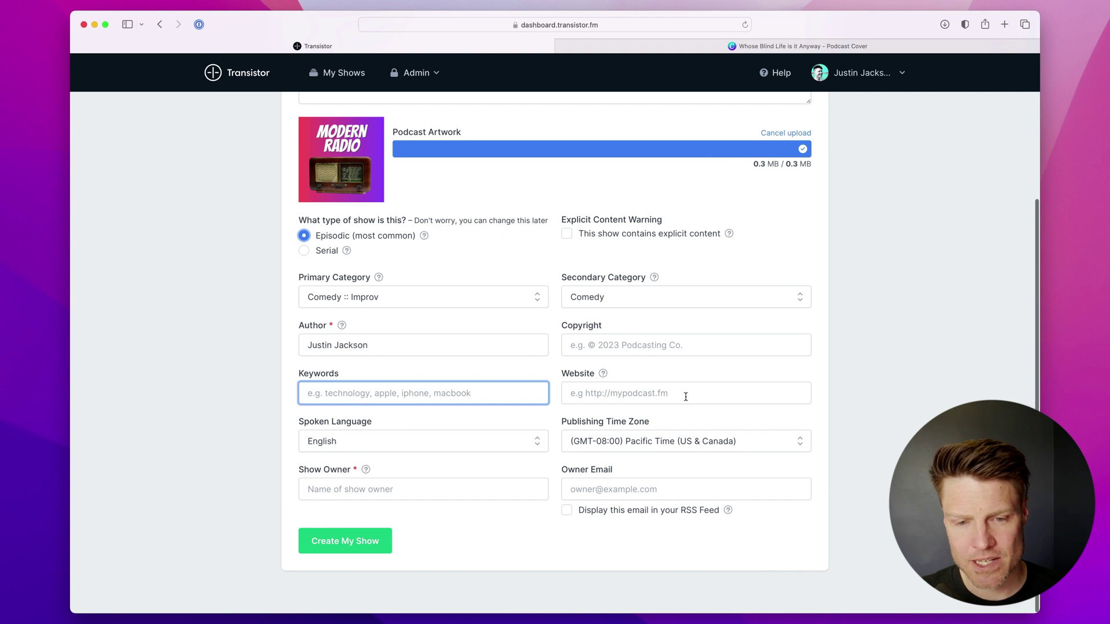
scroll(537, 508, down, 1)
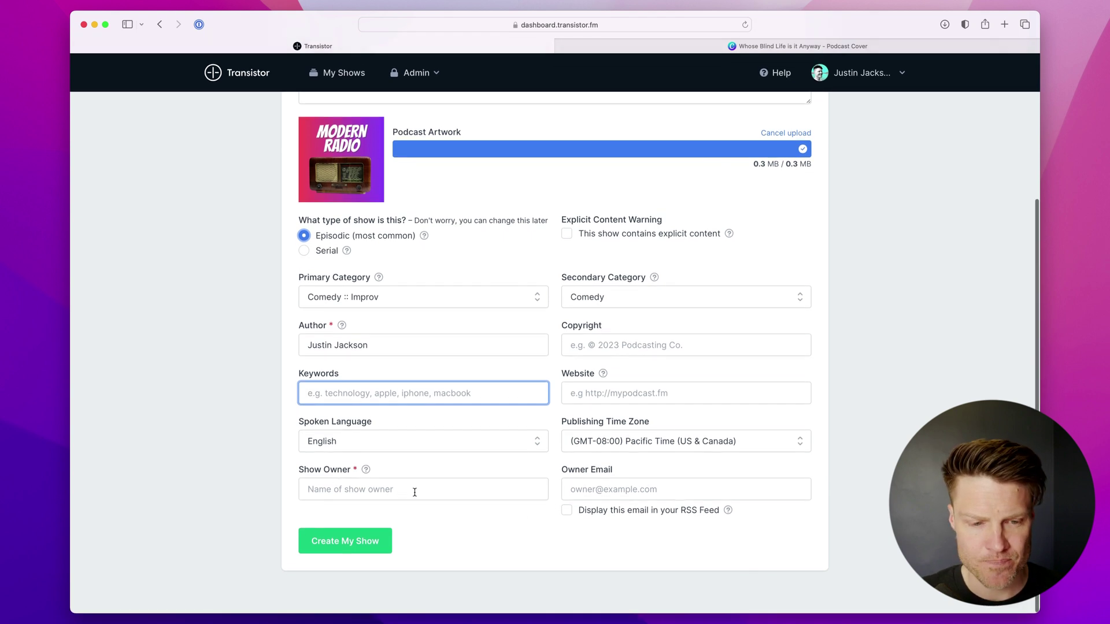
click(415, 492)
text(Justin Jack)
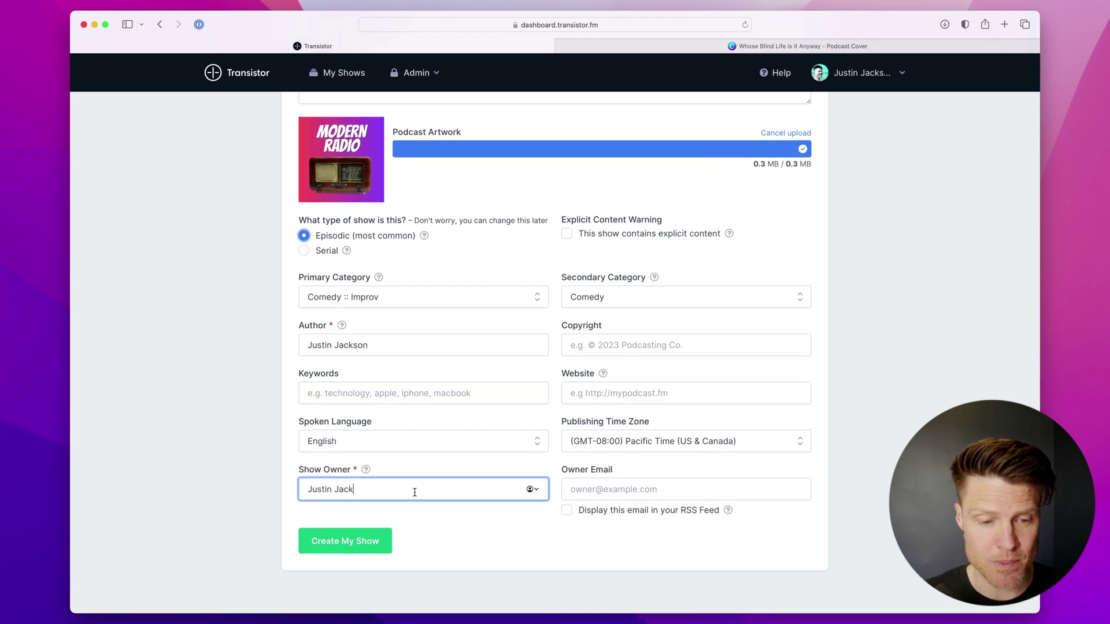
text(son)
click(665, 496)
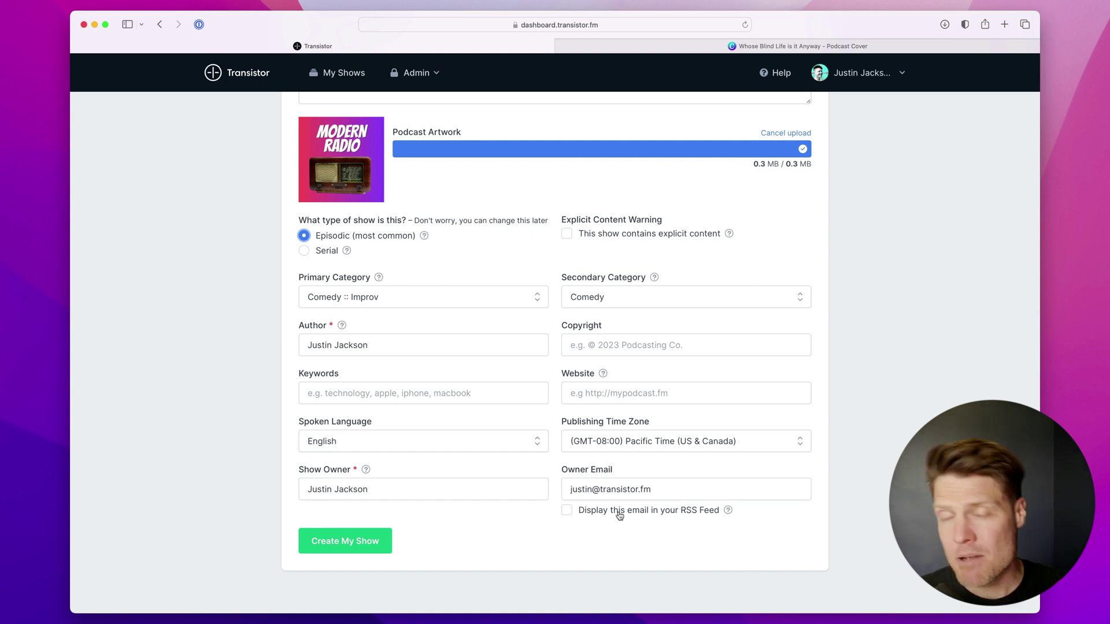
click(567, 510)
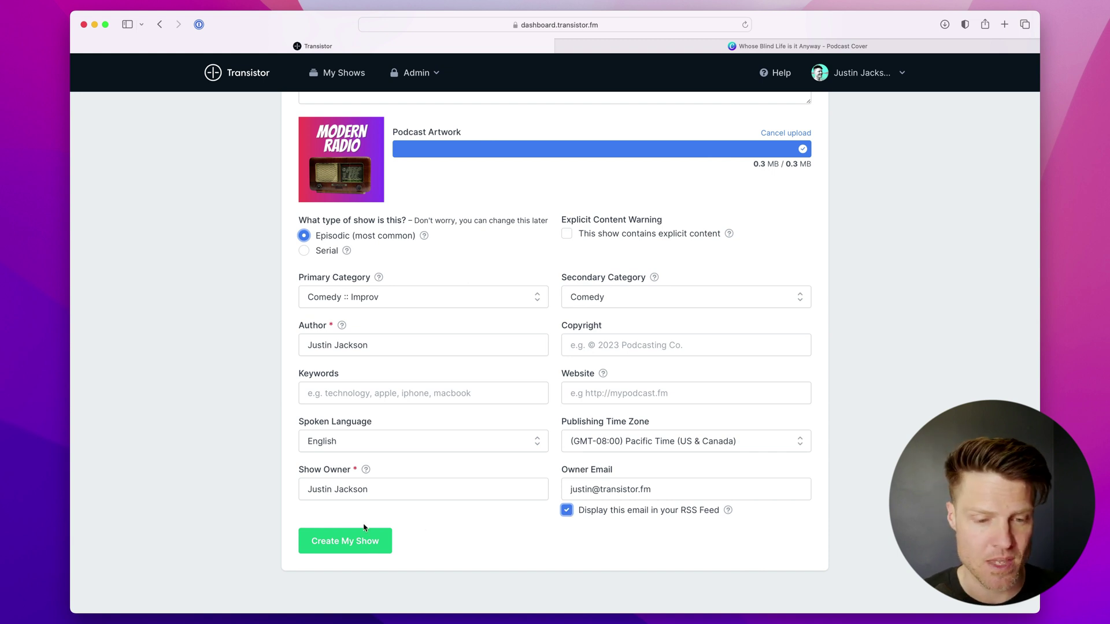
click(359, 545)
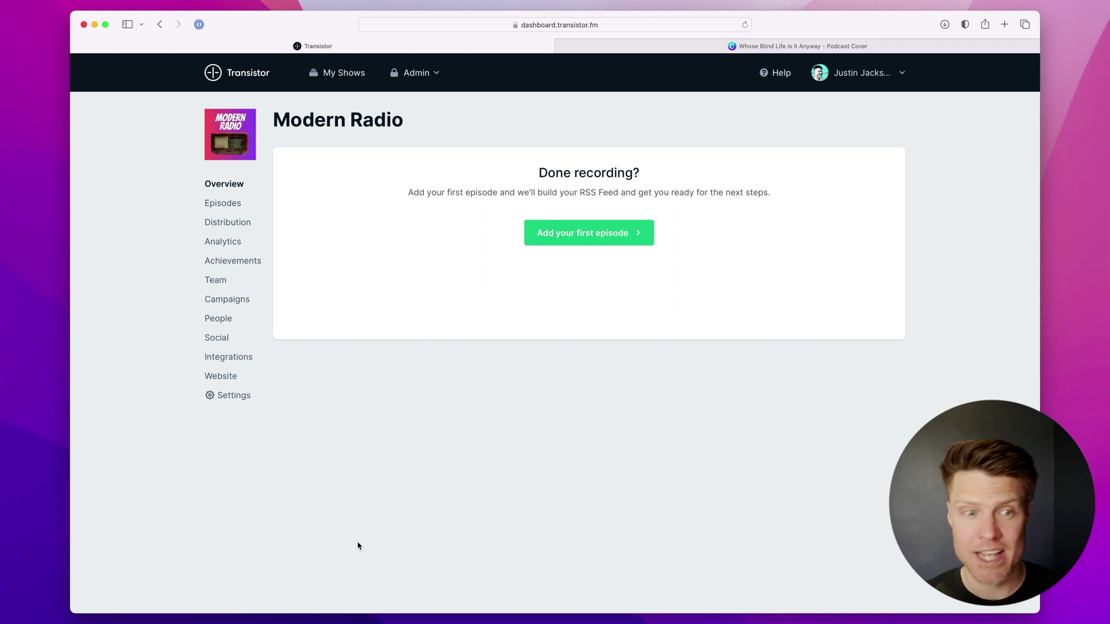
Step: Review Modern Radio's distribution checklist, then return to the show's overview page
click(237, 225)
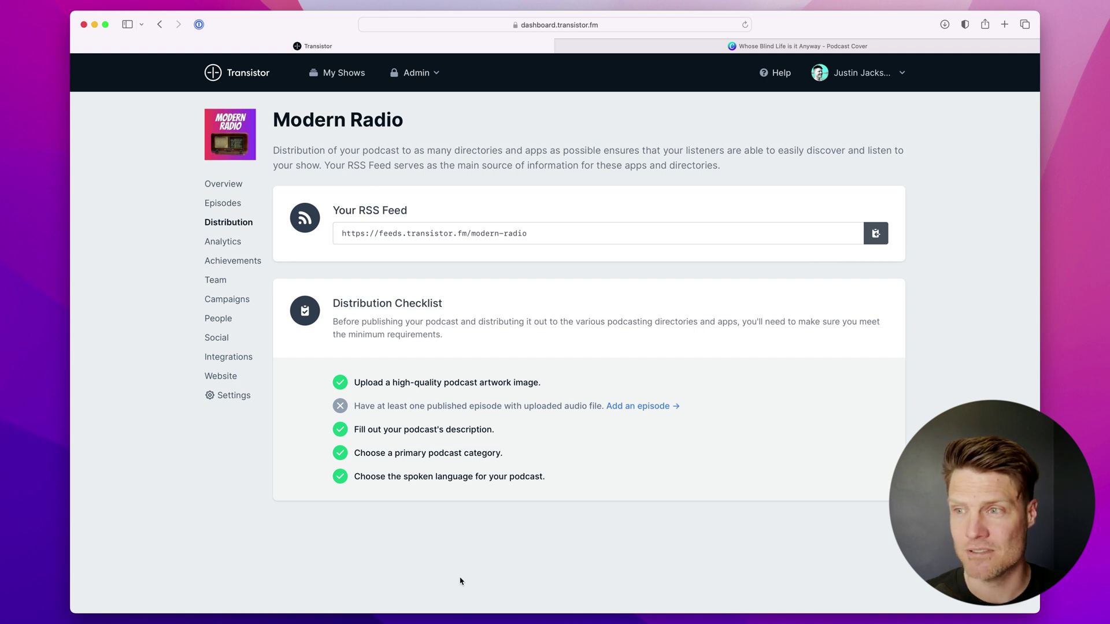
click(228, 185)
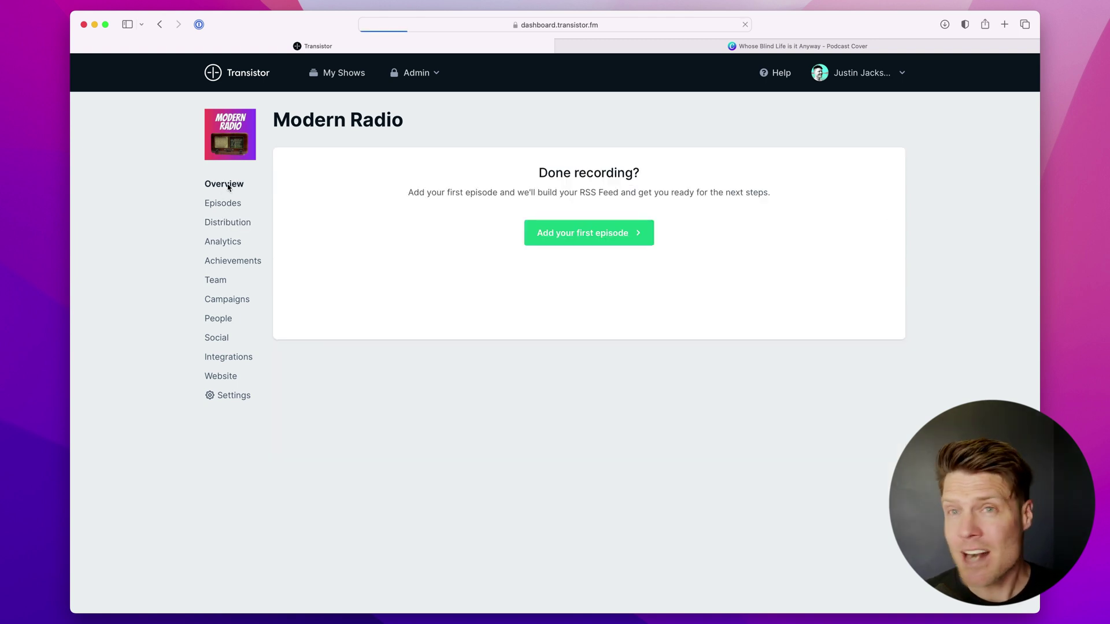